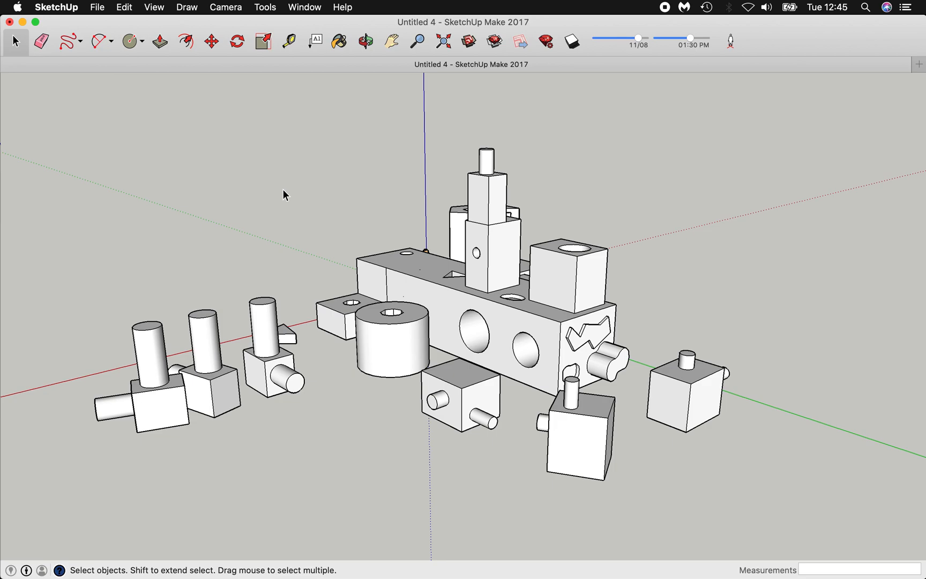
- Paint the visible faces of the block with two small side pegs, including the pegs, in Lemon yellow
left_click(341, 43)
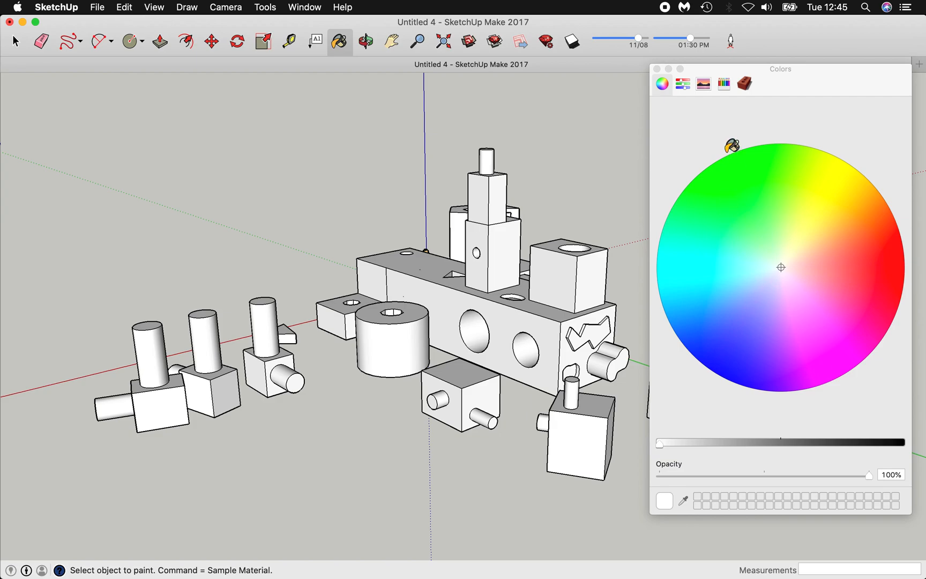
left_click(724, 83)
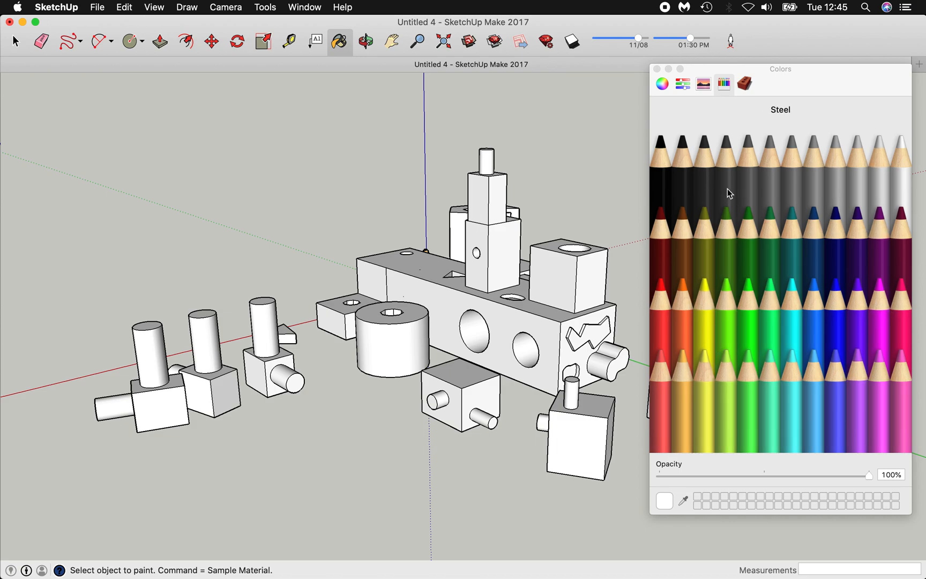
left_click(663, 85)
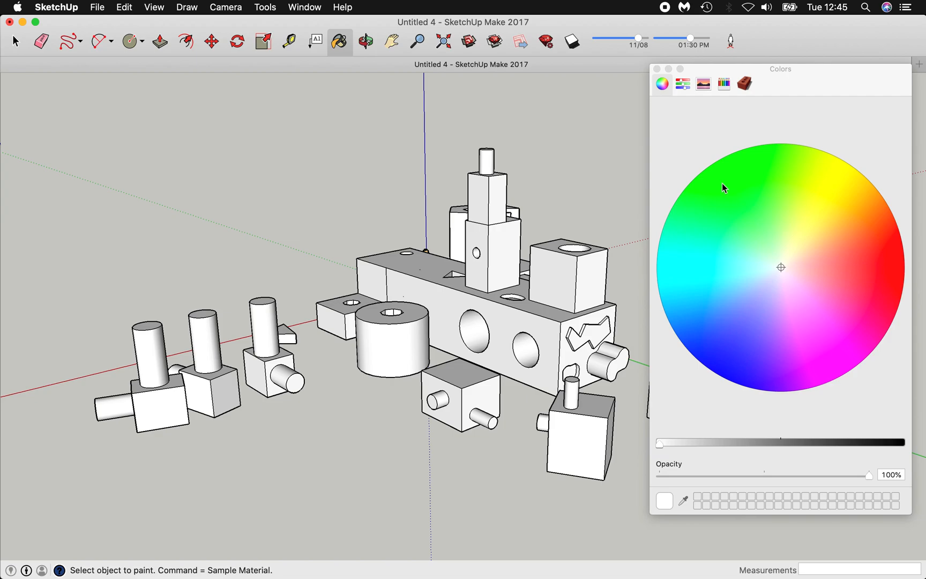
left_click(723, 85)
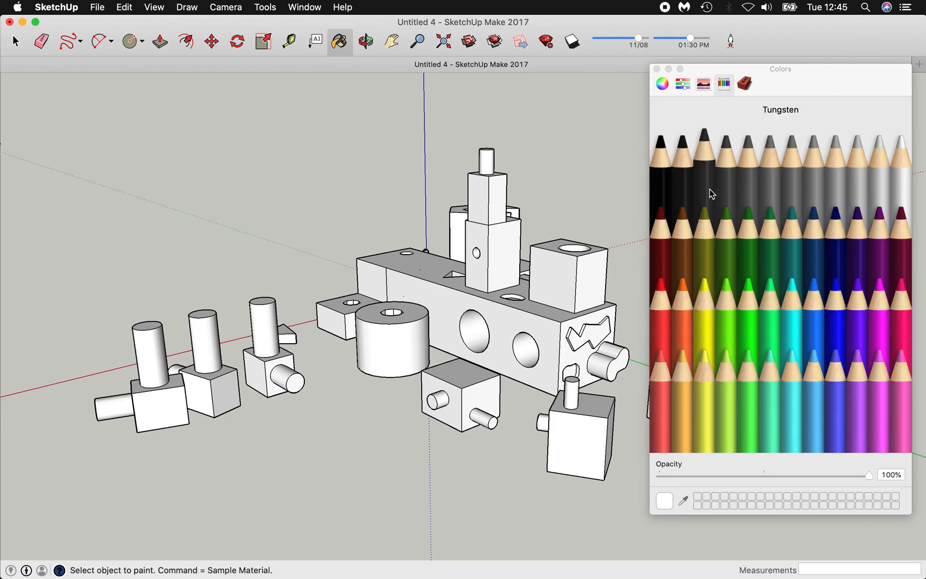
left_click(705, 313)
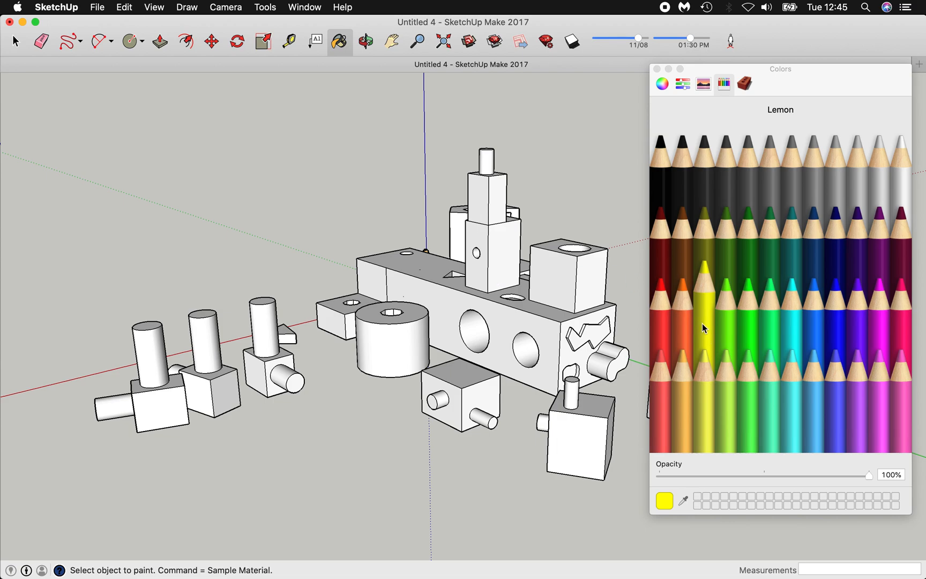
left_click(460, 374)
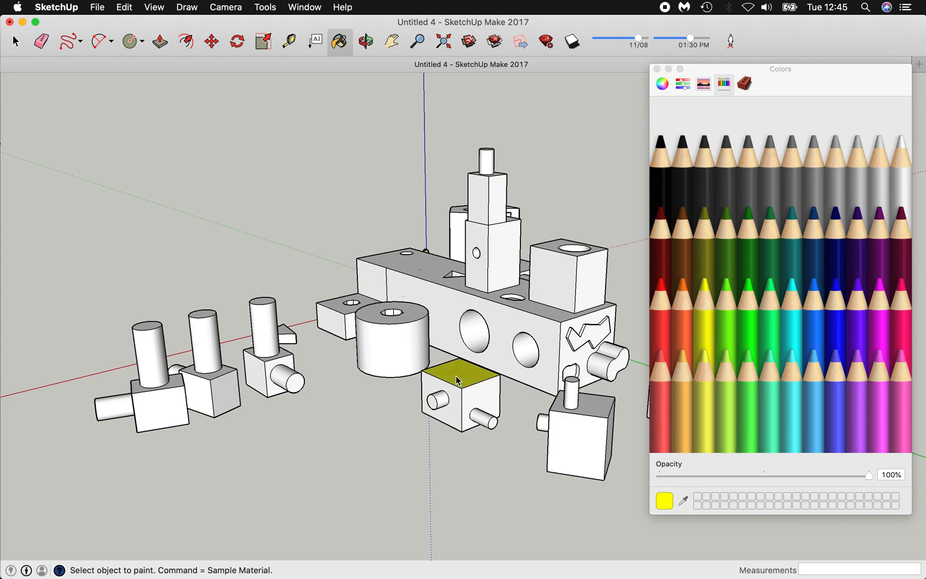
left_click(457, 408)
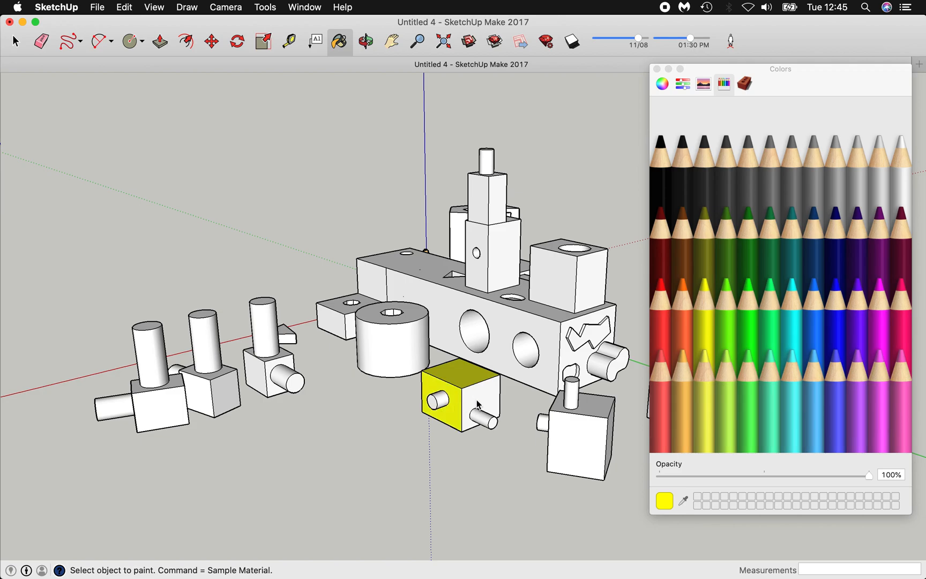
left_click(481, 409)
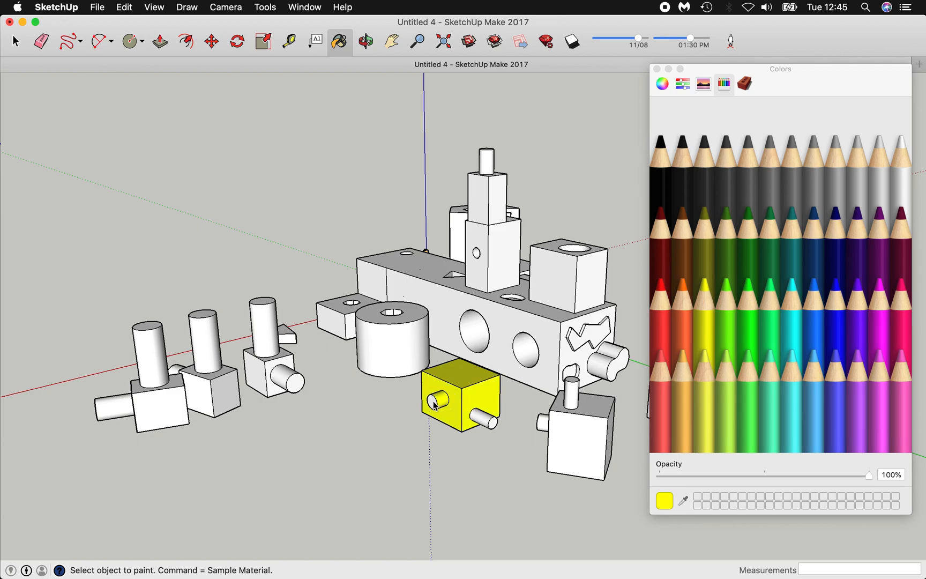
left_click(485, 423)
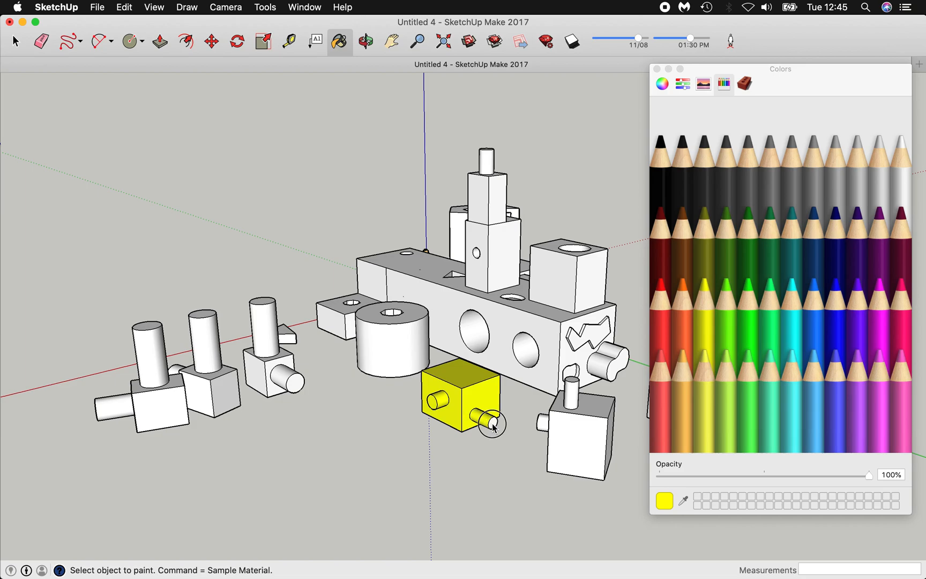
- Select the entire yellow block with its two pegs and fill all its faces with Lemon
left_click(368, 48)
left_click_drag(283, 333, 603, 366)
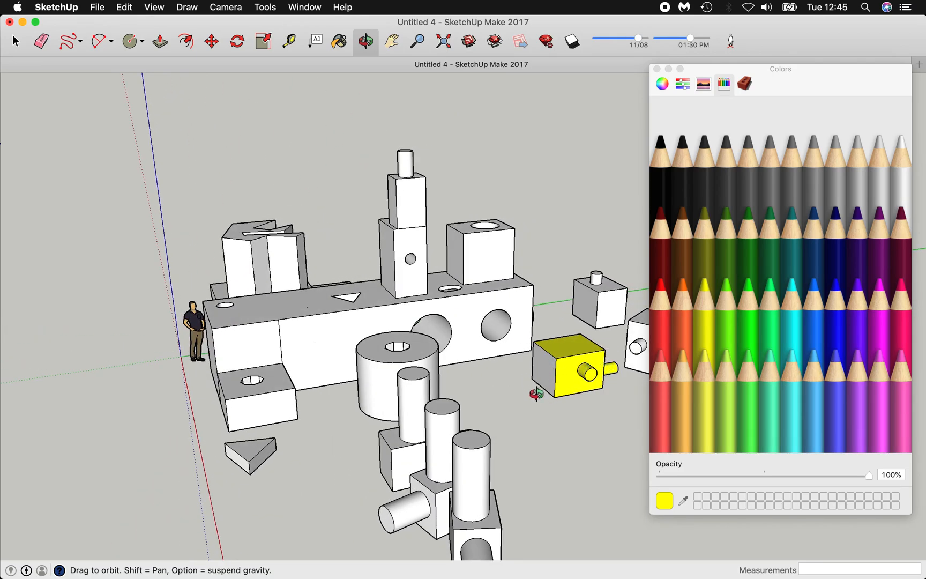
left_click_drag(540, 389, 438, 400)
left_click_drag(572, 397, 406, 461)
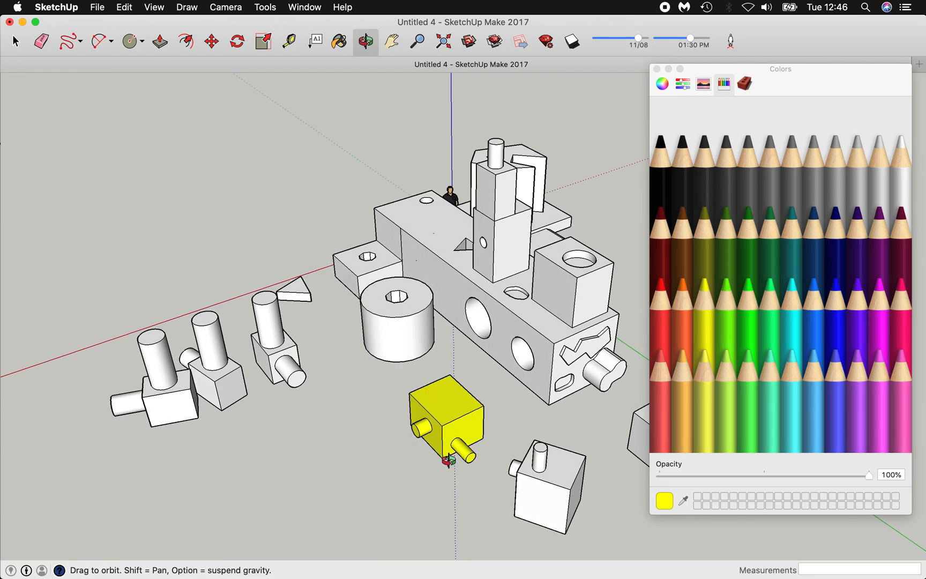
left_click(15, 43)
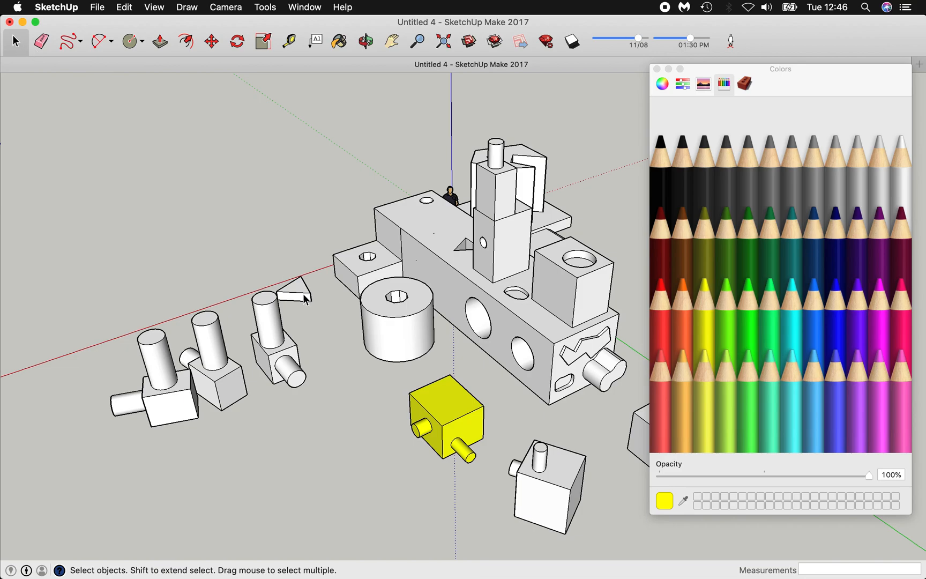
triple_click(455, 414)
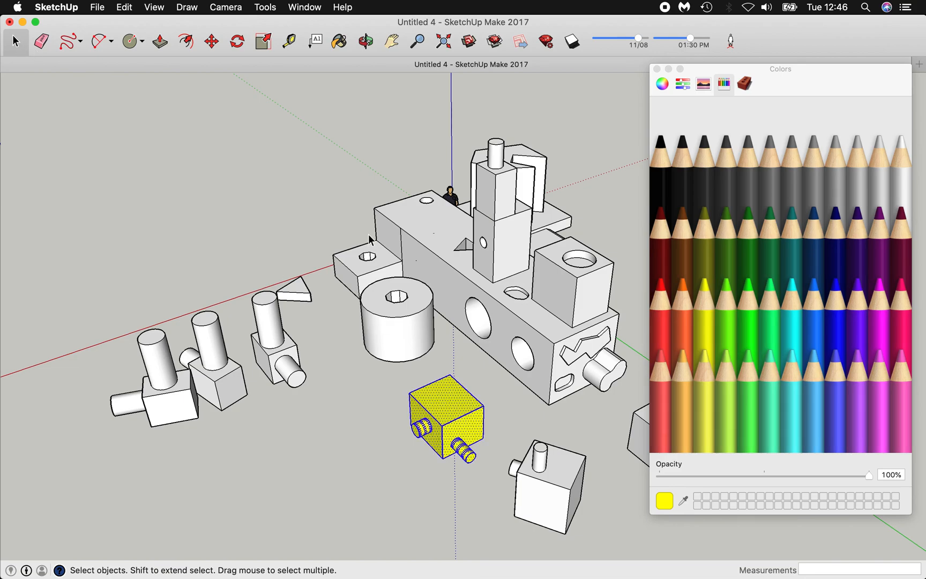
left_click(346, 48)
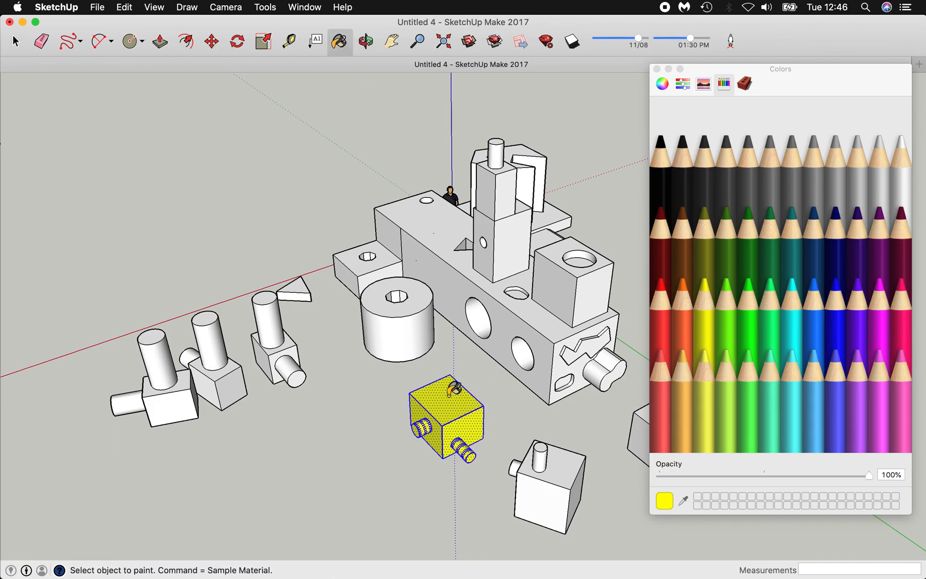
left_click(369, 43)
left_click_drag(340, 355, 442, 379)
left_click_drag(593, 411, 264, 426)
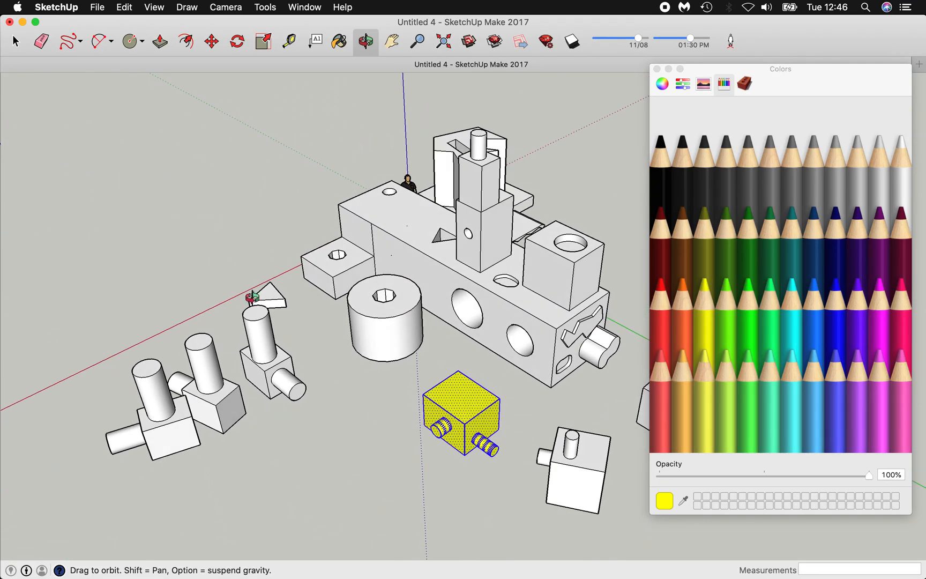
- Paint the top face, one side face and the upright cylinder of the middle pegged block in Blueberry
left_click(341, 43)
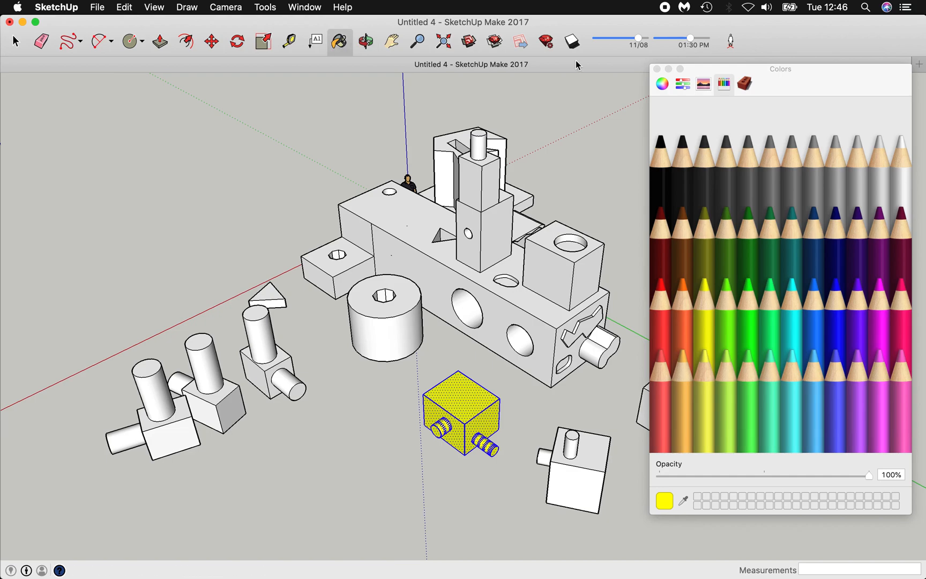
left_click(835, 300)
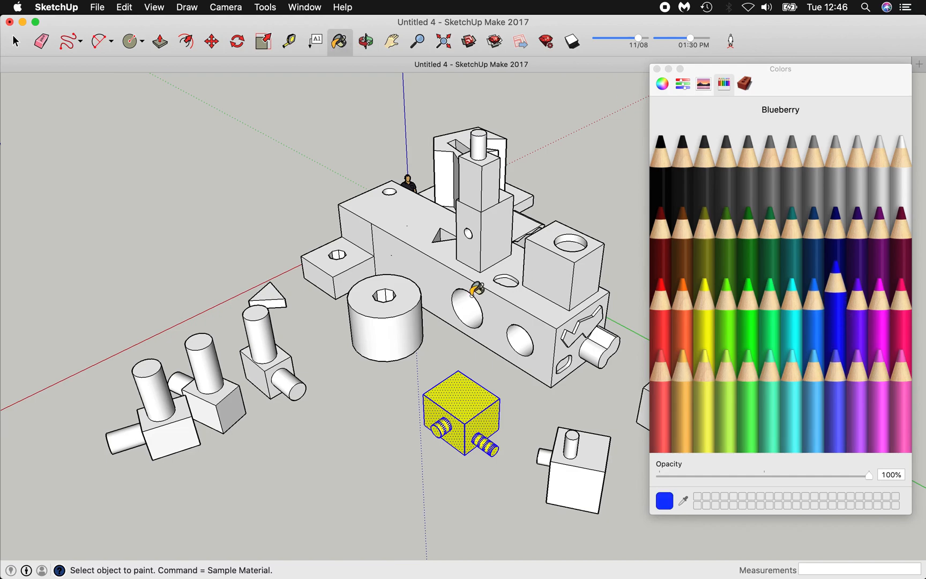
left_click(220, 396)
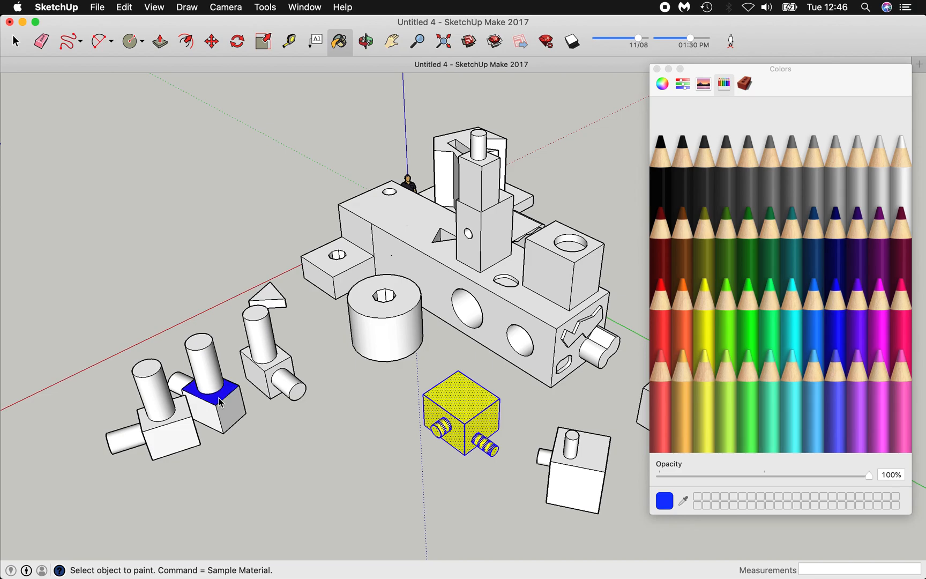
left_click(234, 415)
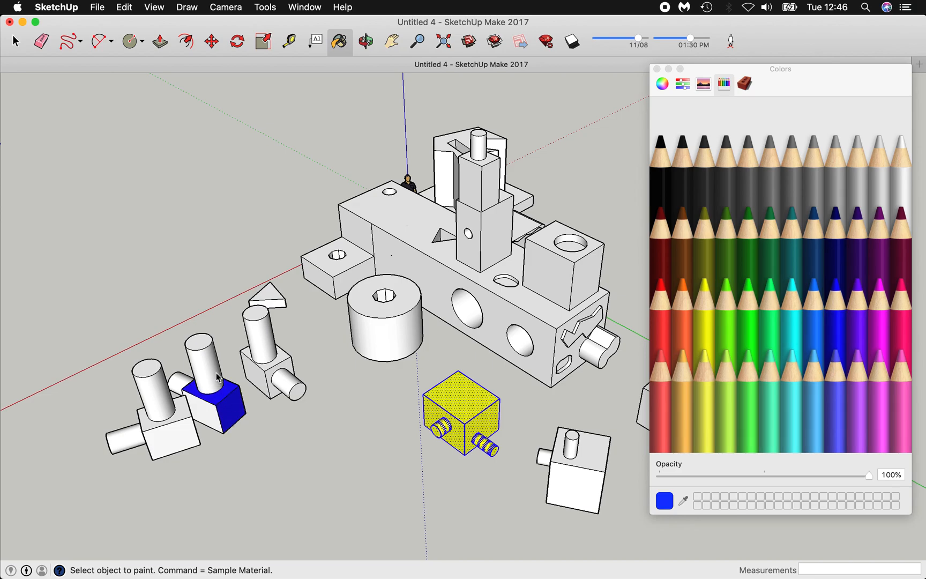
left_click(214, 369)
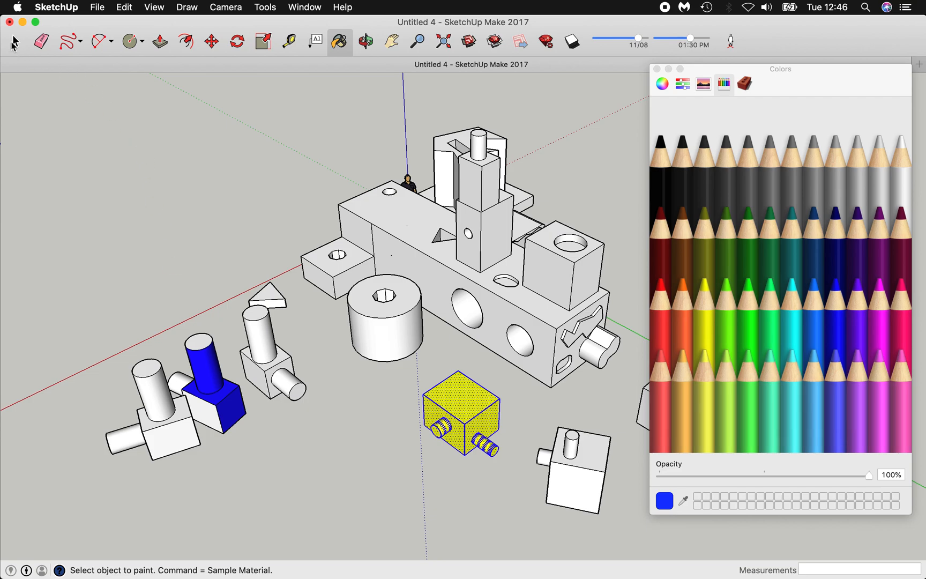
- Select the whole middle pegged block and fill all its faces with Blueberry at once
left_click(16, 42)
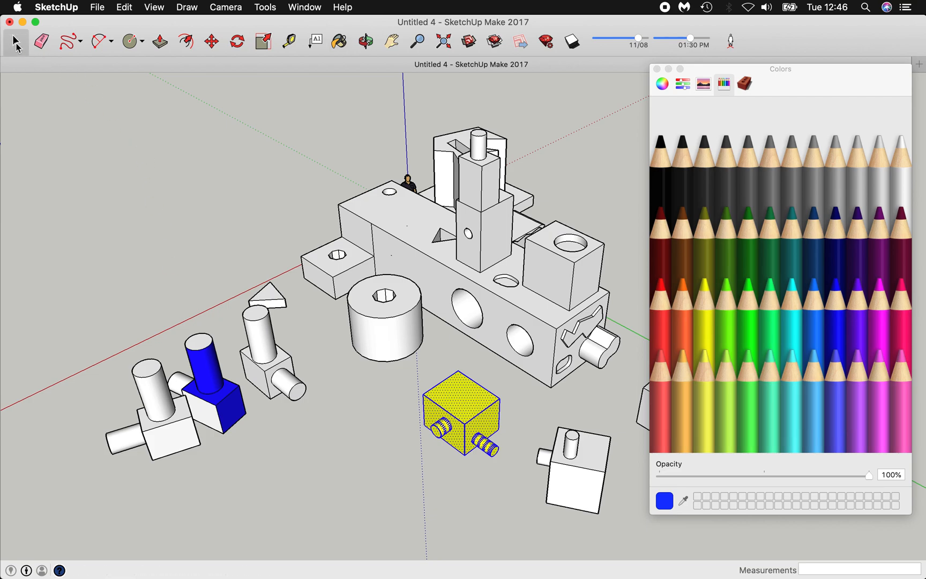
left_click(213, 386)
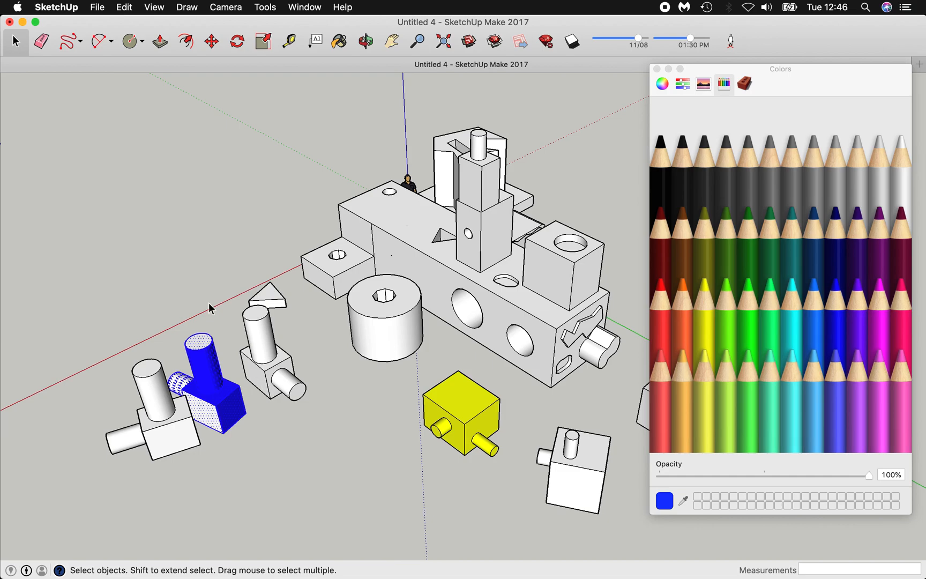
left_click(341, 42)
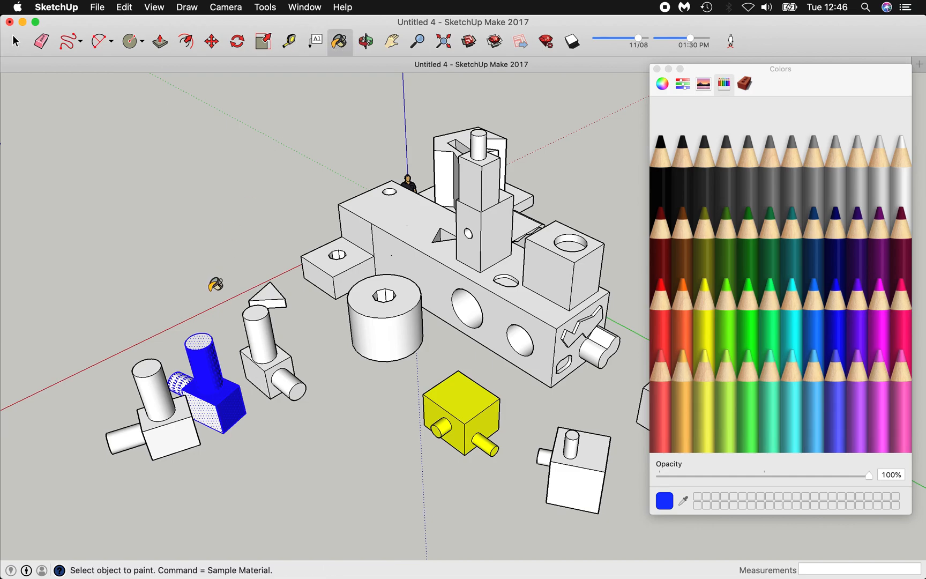
left_click(204, 339)
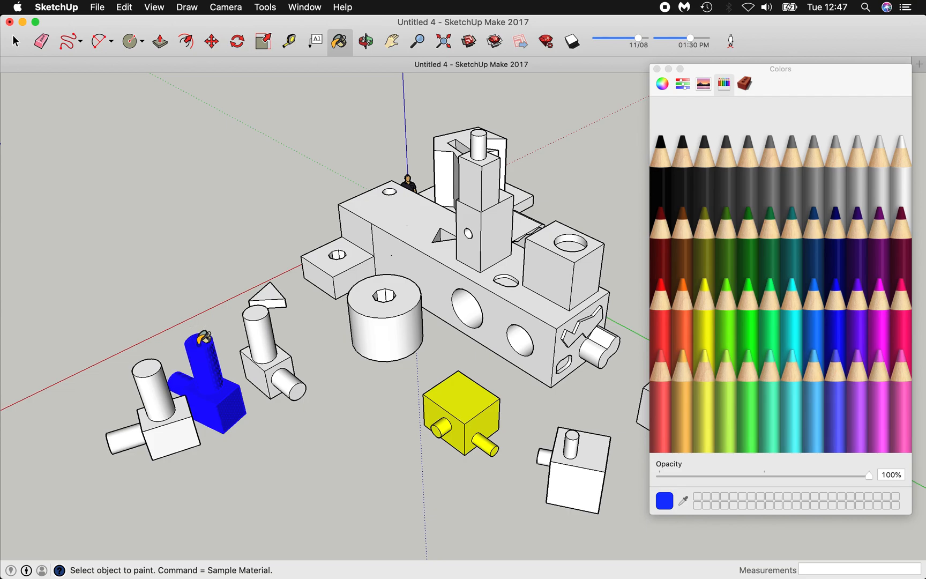
- Paint the end faces of the yellow block's two pegs in Maraschino red
left_click(367, 42)
left_click_drag(226, 458, 362, 380)
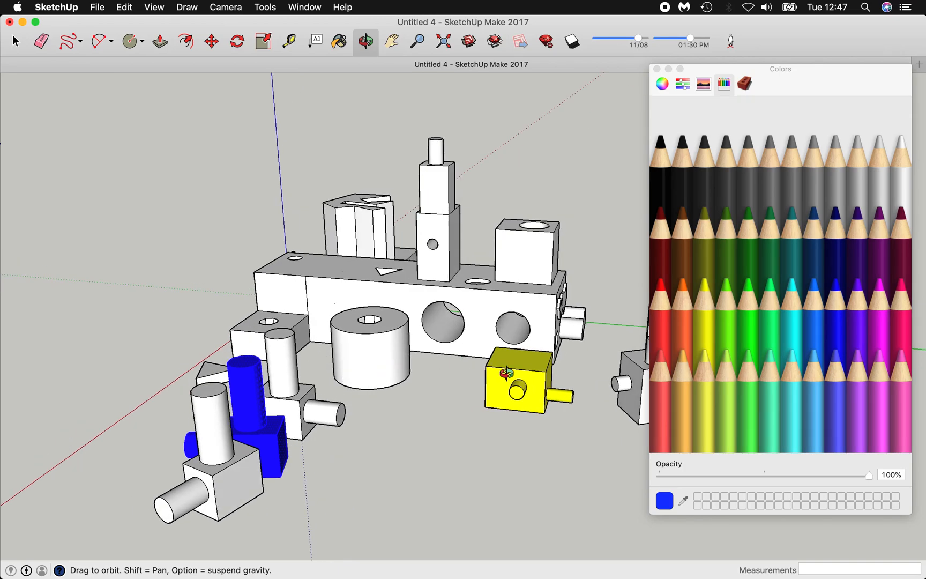
left_click_drag(543, 417, 447, 429)
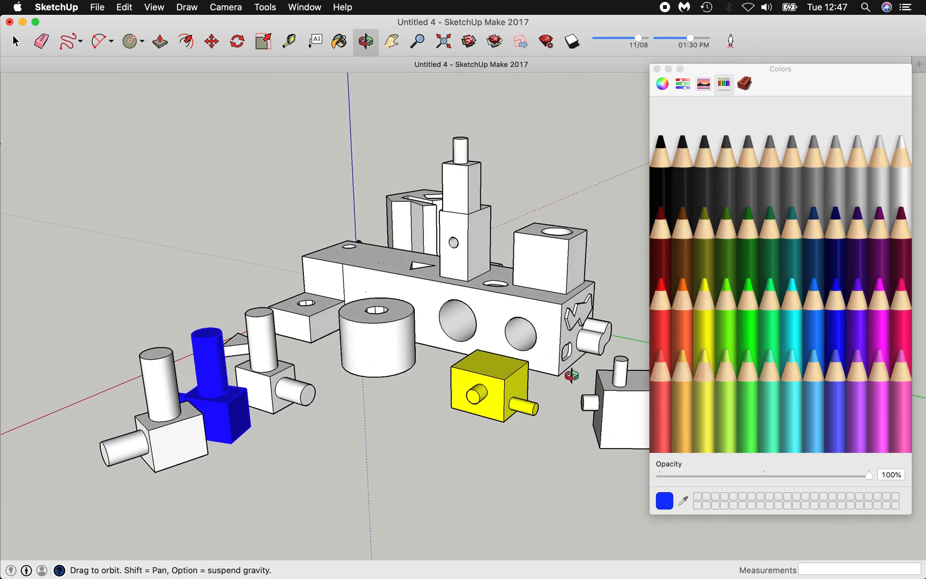
left_click(665, 321)
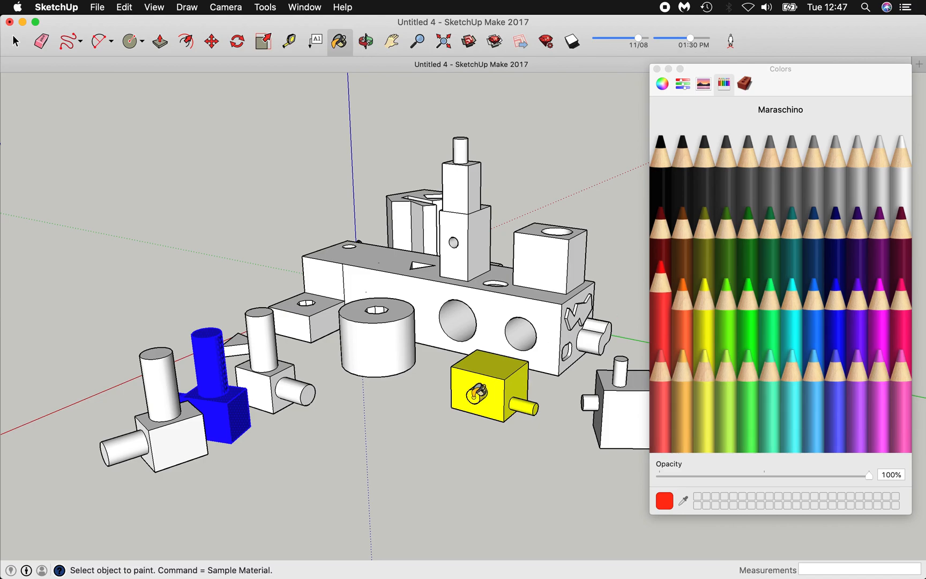
left_click(473, 396)
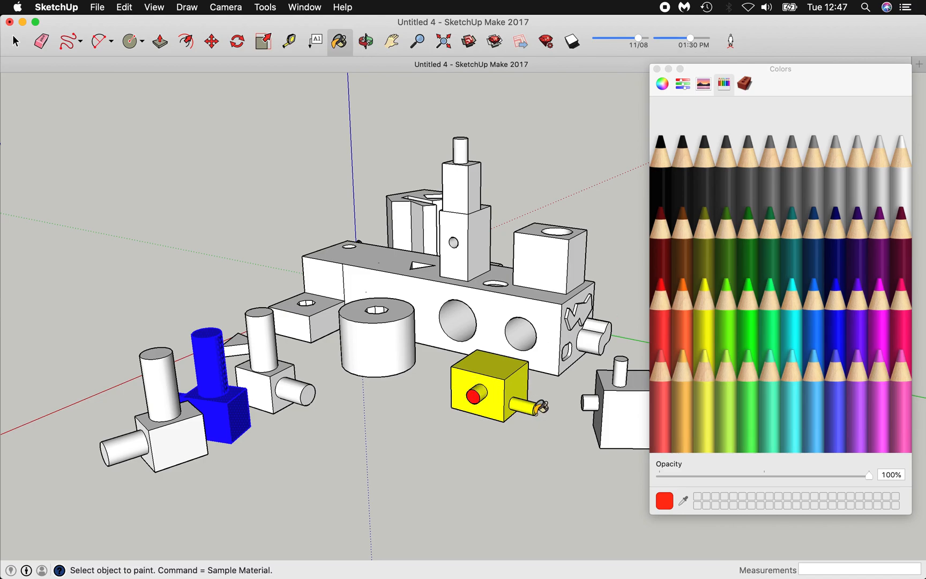
left_click(535, 409)
- Paint the long beam's front, one upper tower face, one low block face and one rear zigzag-shape face in Maraschino
left_click(428, 292)
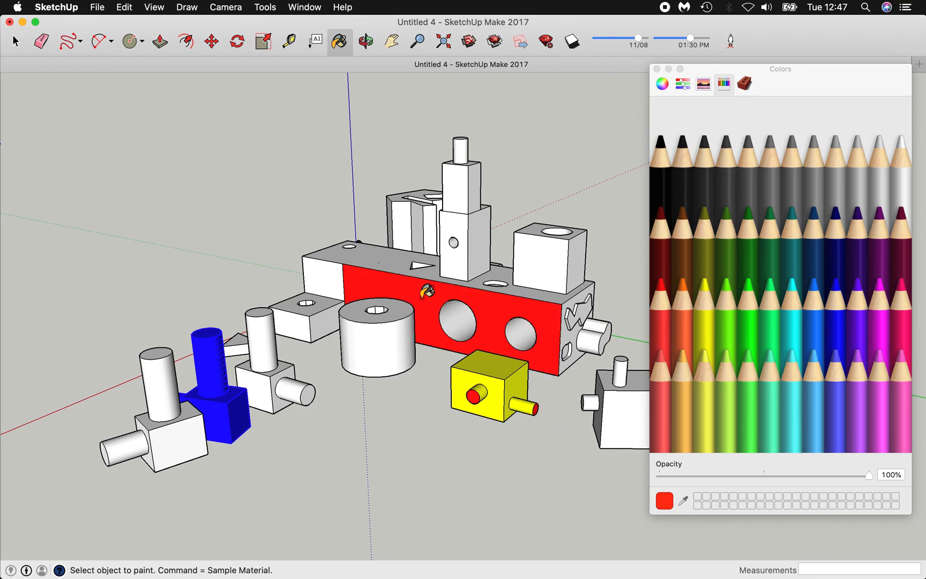
left_click(455, 192)
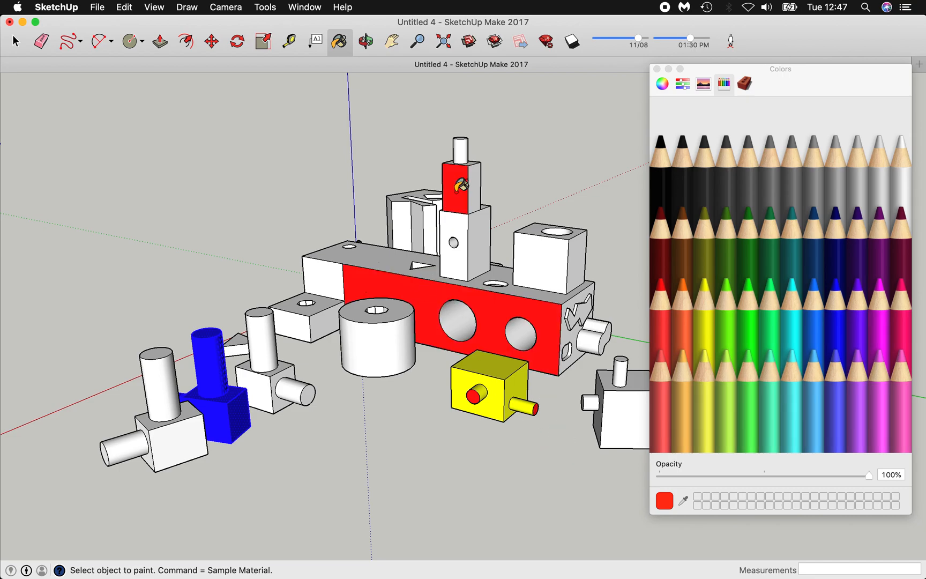
left_click(298, 322)
left_click(401, 220)
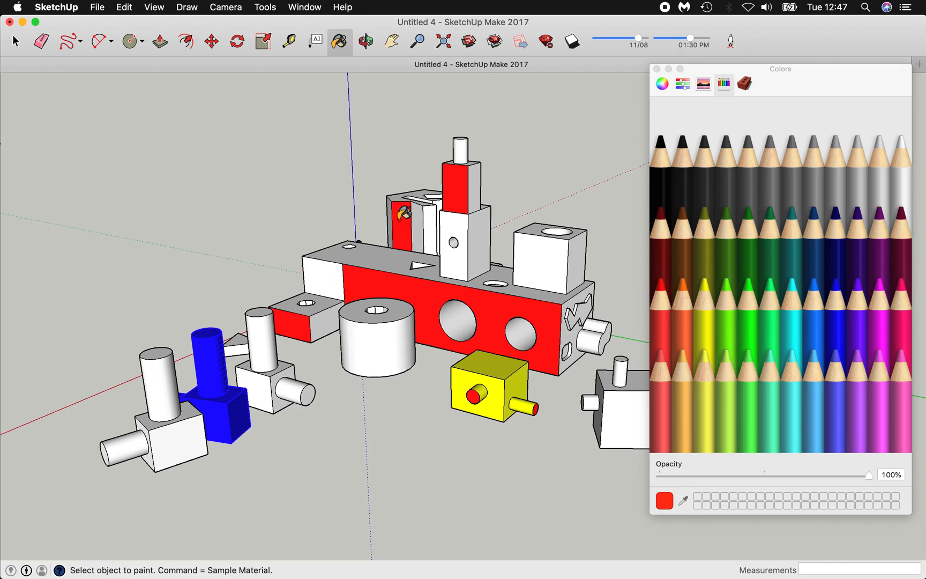
- Paint faces of the holed cube, the lower tower block, the beam's end section and the low block in Sky
left_click(806, 408)
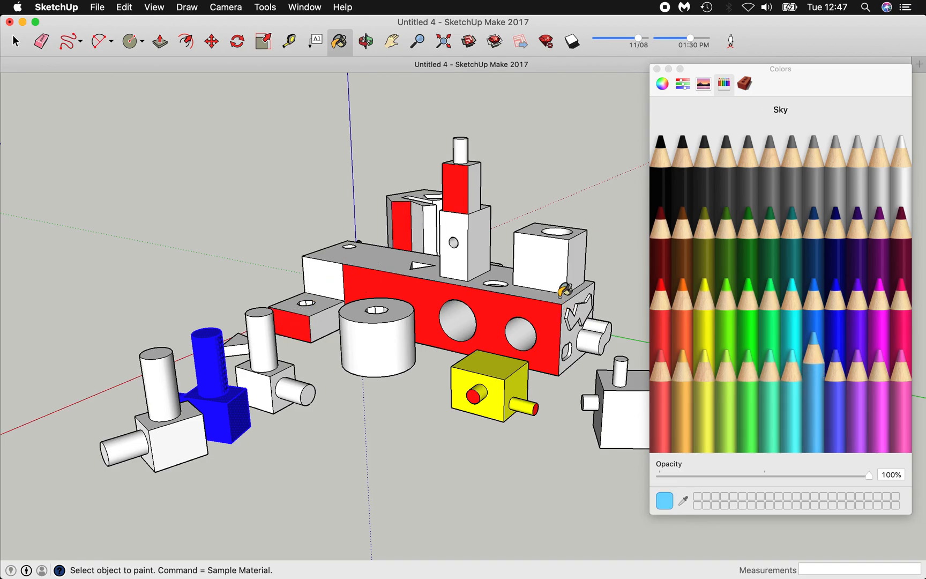
left_click(546, 265)
left_click(462, 254)
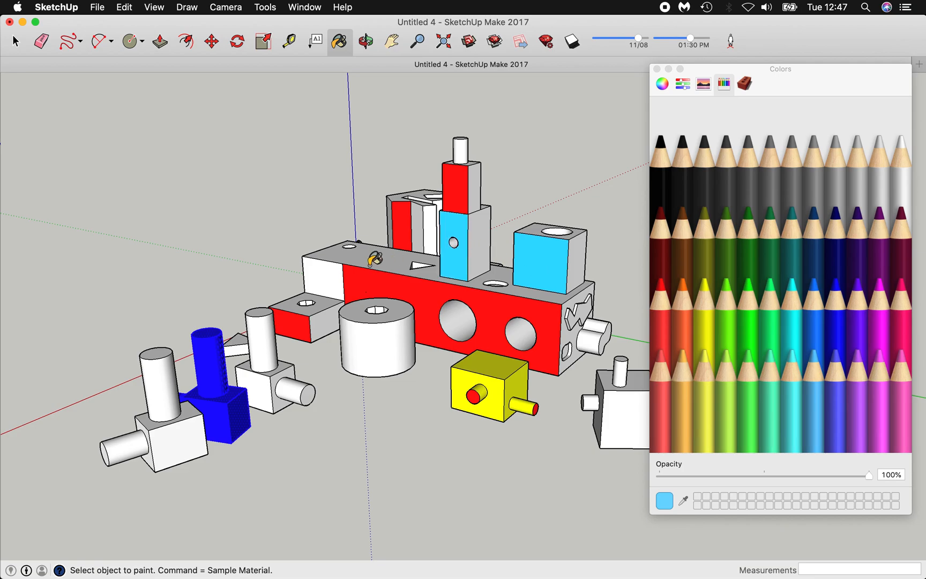
left_click(330, 275)
left_click(325, 322)
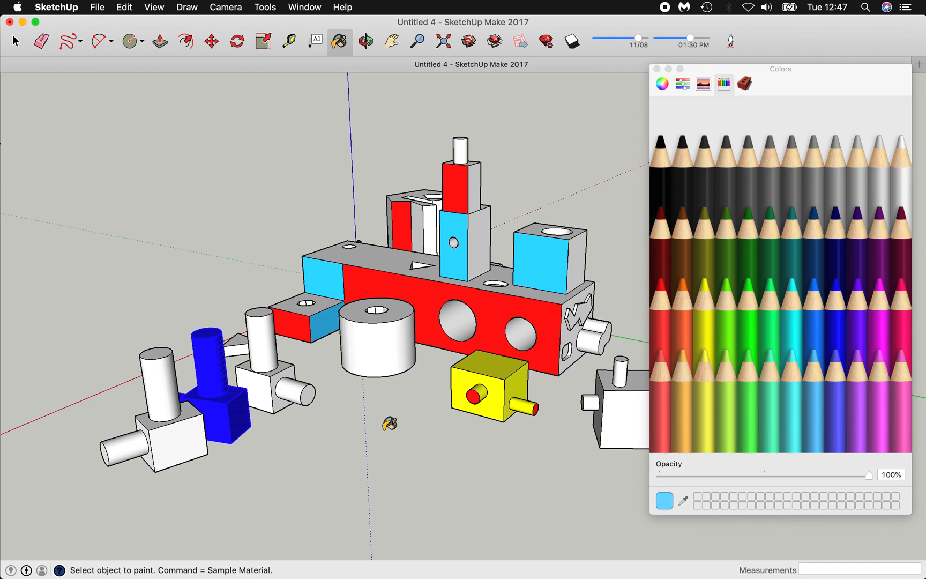
- Paint the side and top face of the large holed cylinder with the light plank texture from the Wood materials
left_click(745, 84)
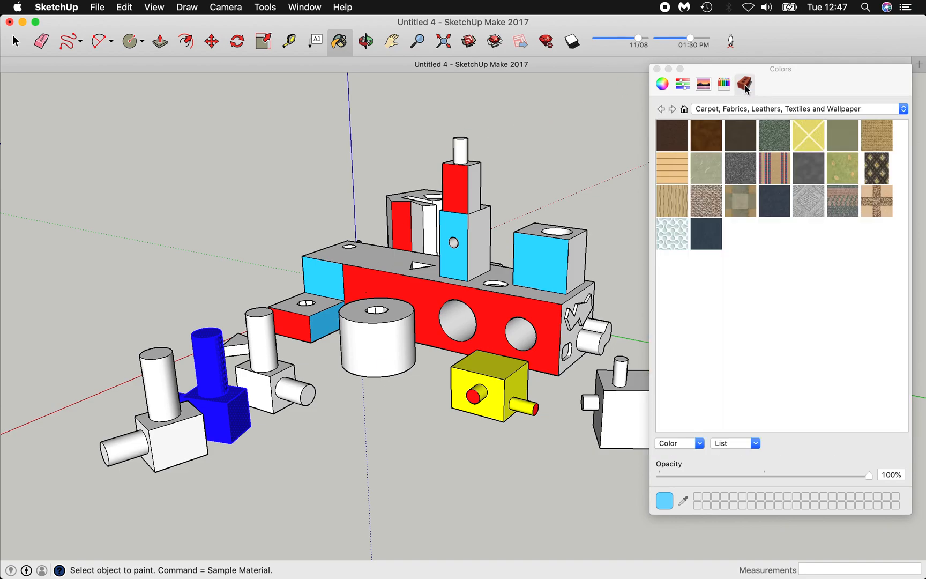
left_click(904, 109)
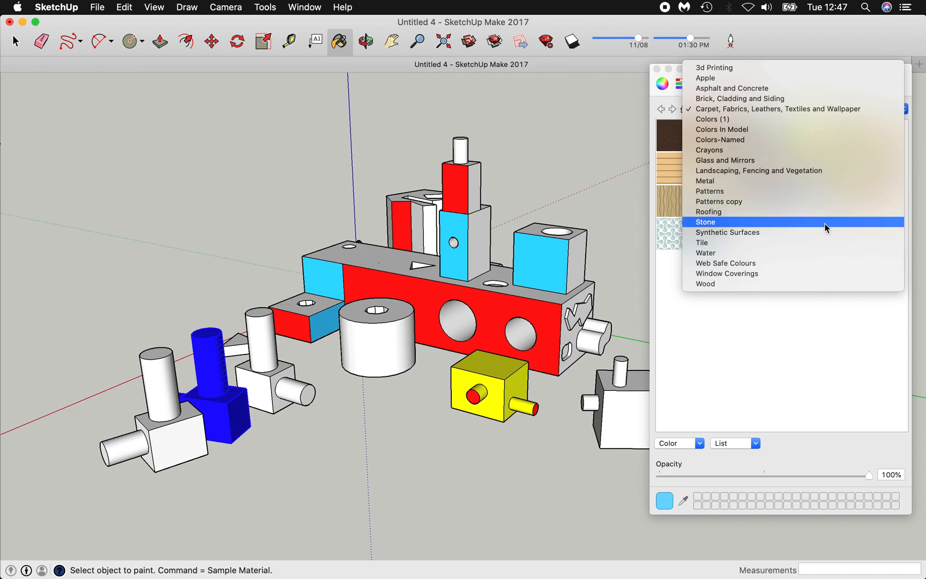
left_click(783, 283)
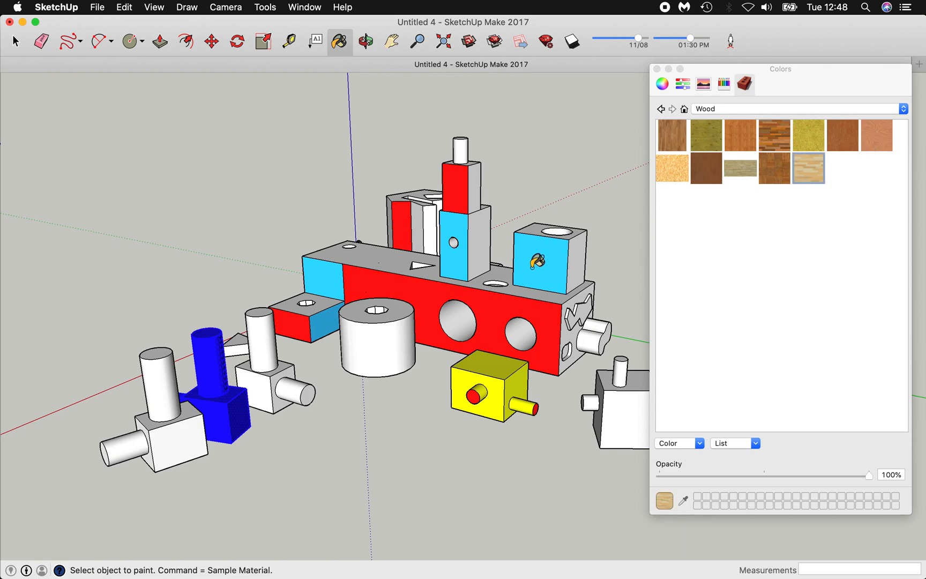
left_click(370, 343)
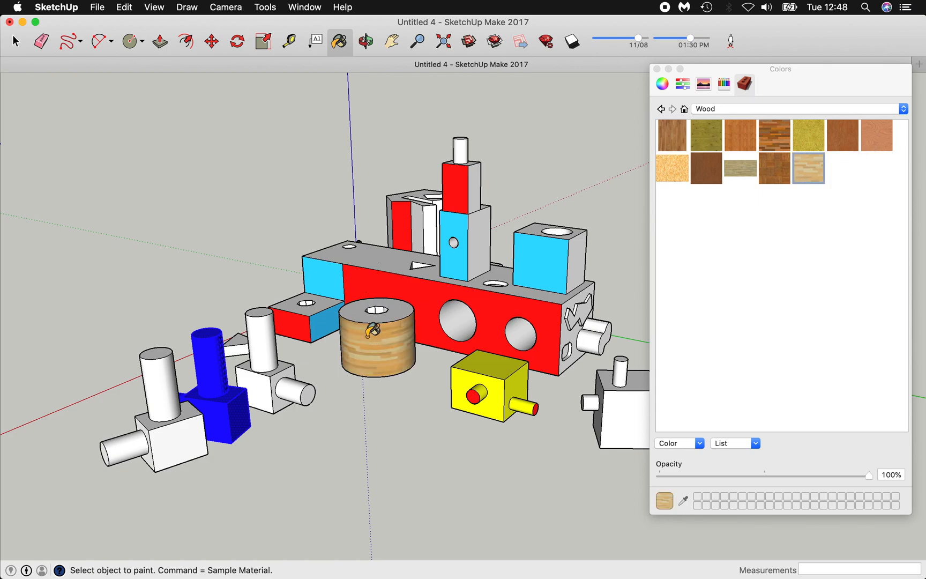
left_click(363, 313)
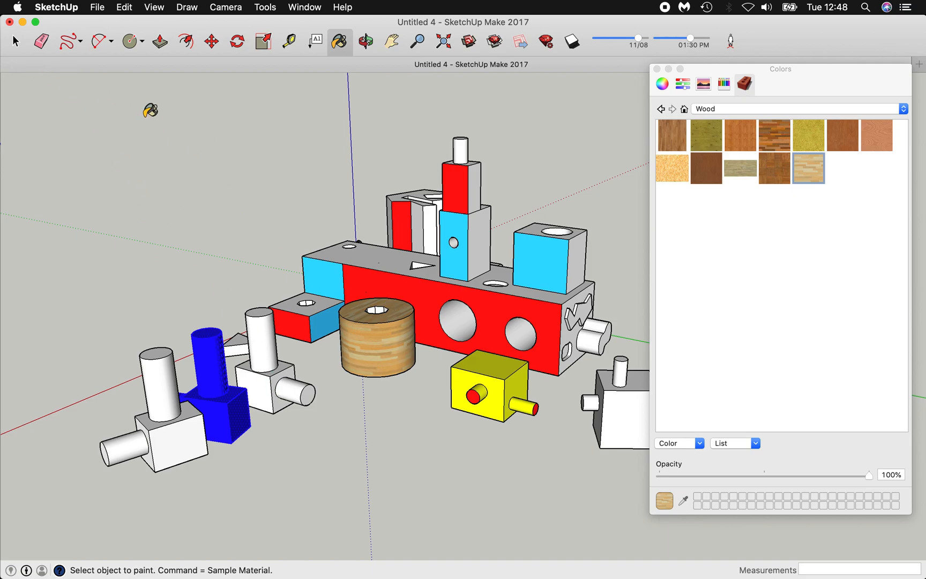
- Select the whole white pegged block between the blue block and the cylinder, fill it with the irregular paving texture from Patterns, and deselect it
left_click(758, 110)
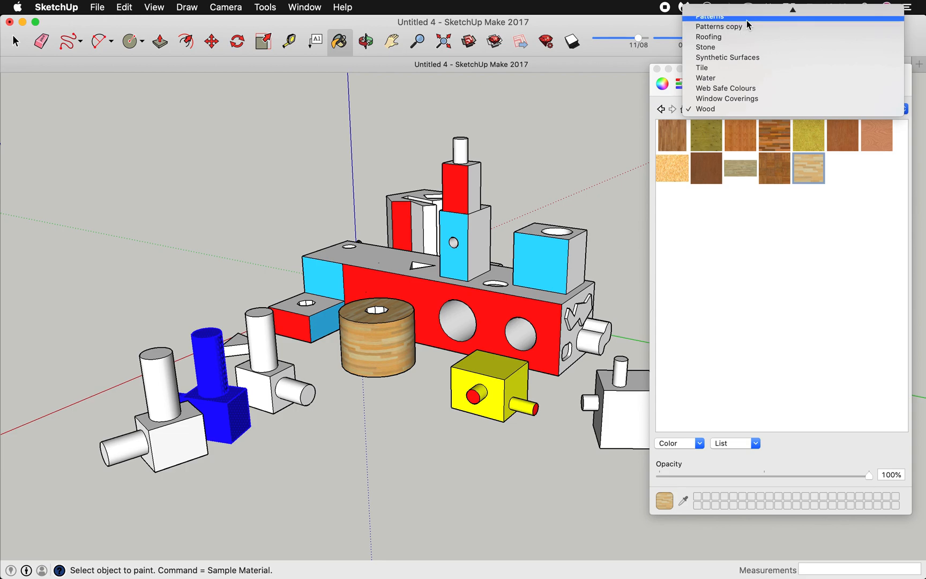
key("Escape")
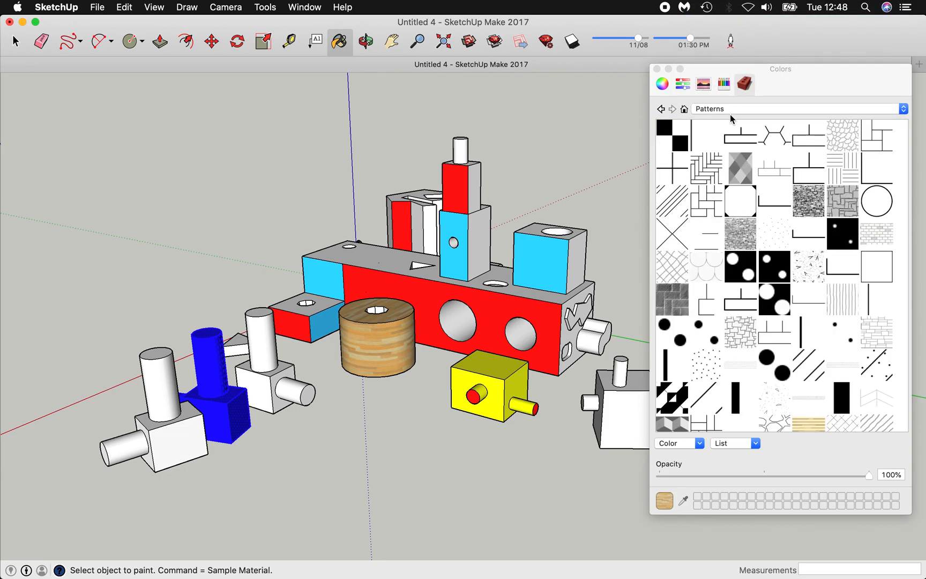
left_click(740, 332)
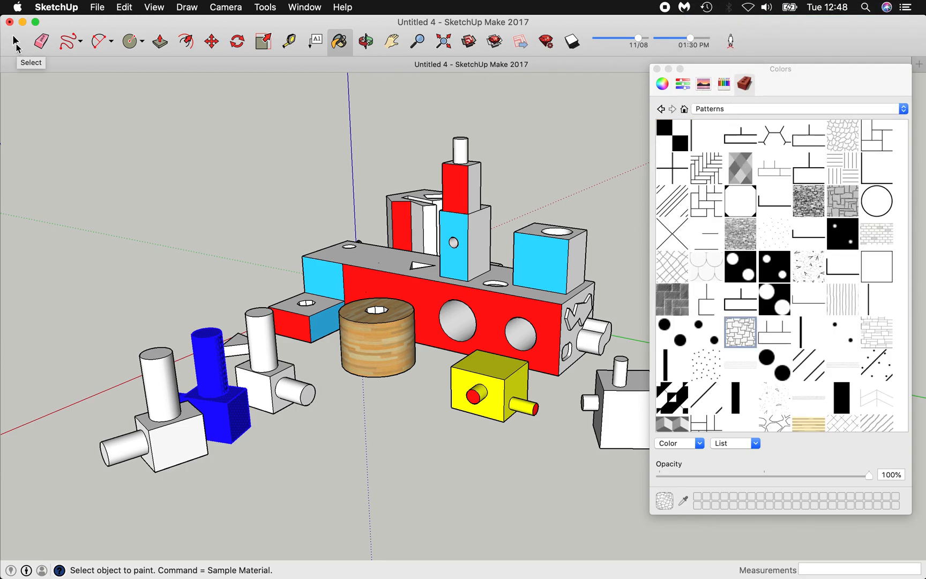
left_click(16, 43)
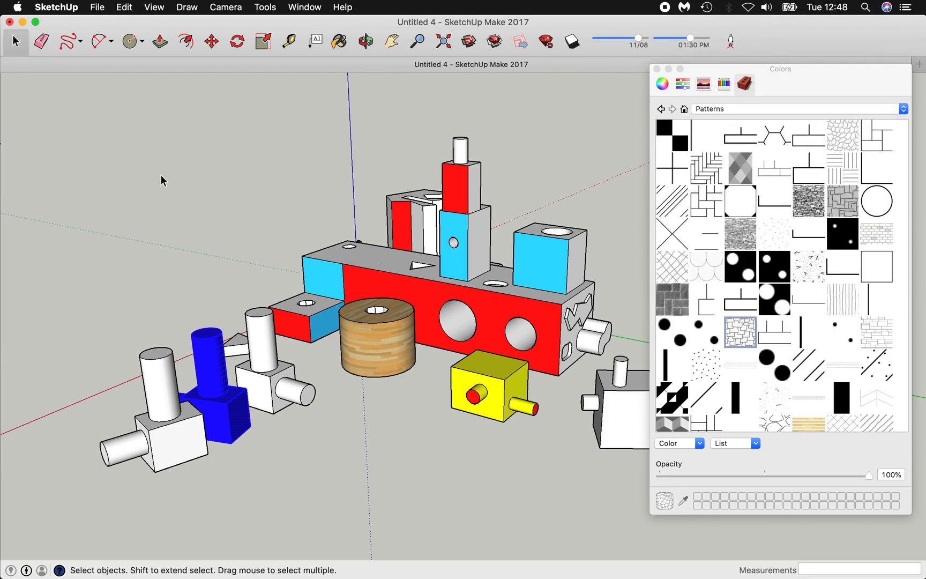
triple_click(279, 377)
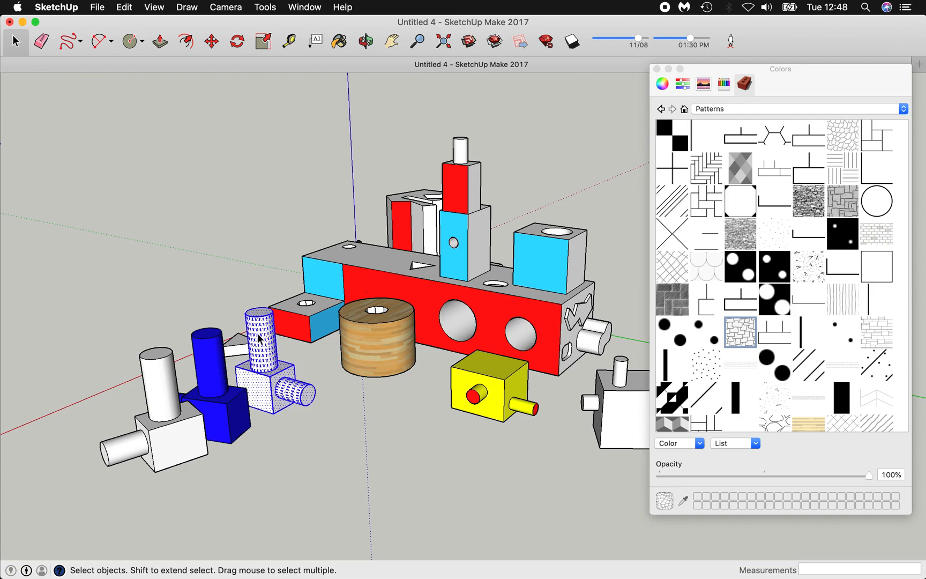
left_click(339, 42)
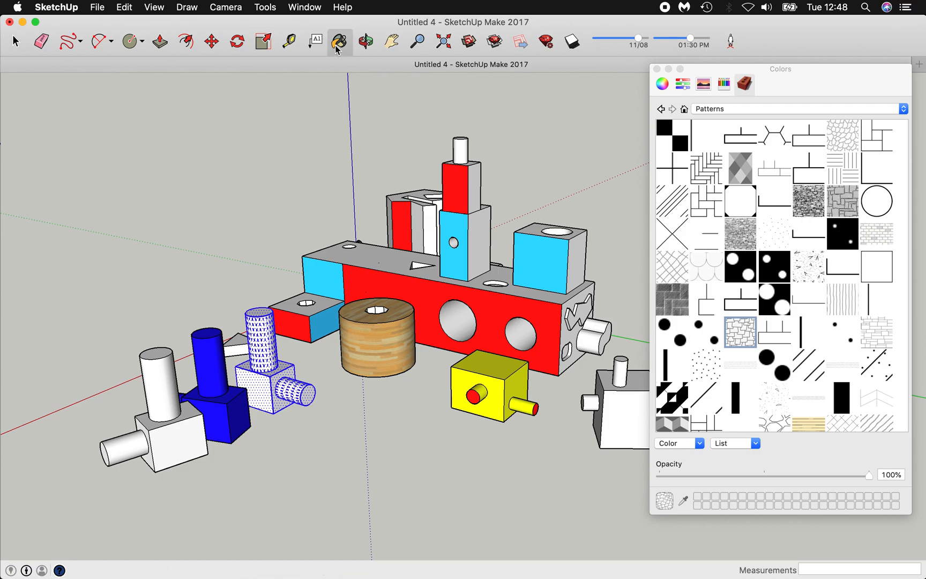
left_click(265, 332)
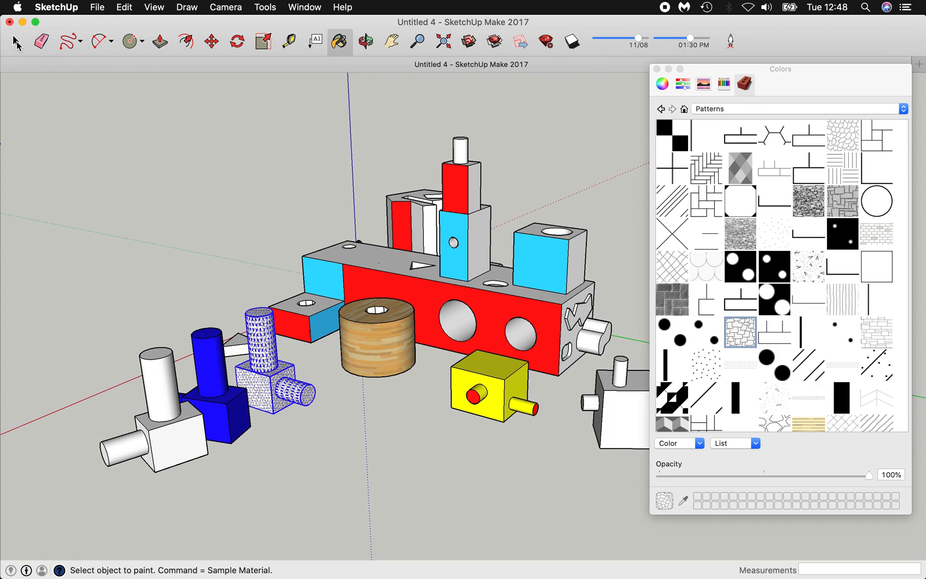
left_click(17, 43)
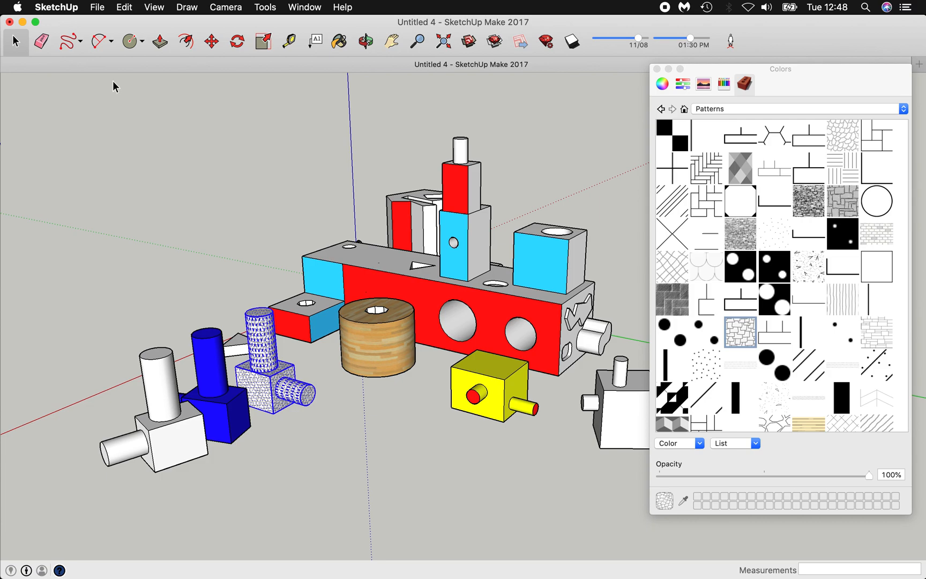
left_click(256, 216)
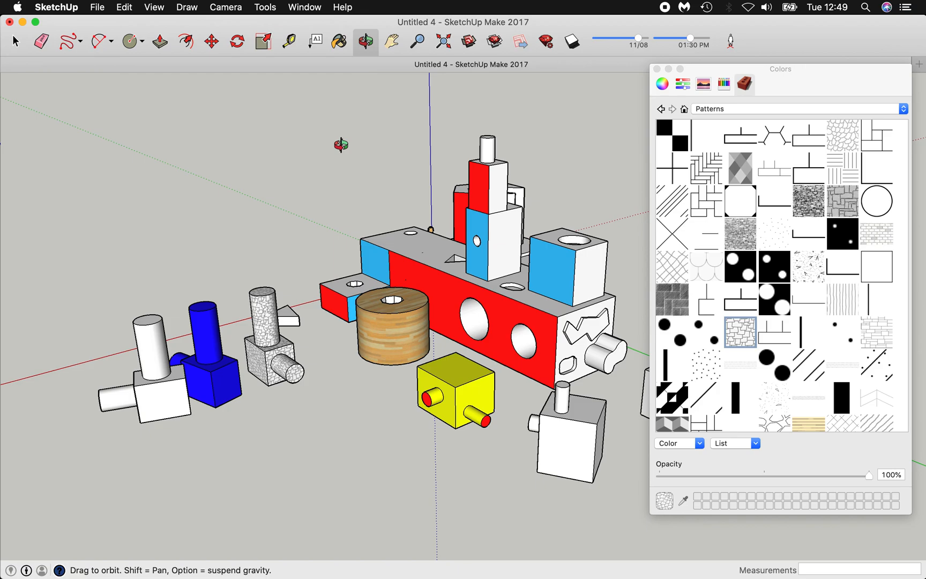
- Inspect the painted blocks from several angles and close the Colors window
left_click_drag(295, 289, 444, 269)
left_click_drag(151, 280, 310, 287)
left_click_drag(198, 314, 146, 328)
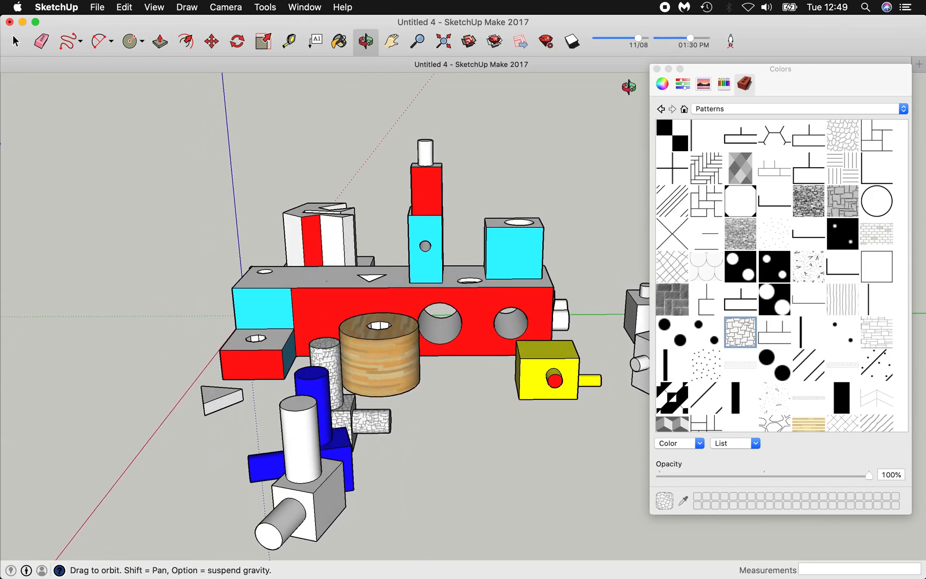
left_click(656, 69)
left_click_drag(612, 246, 418, 278)
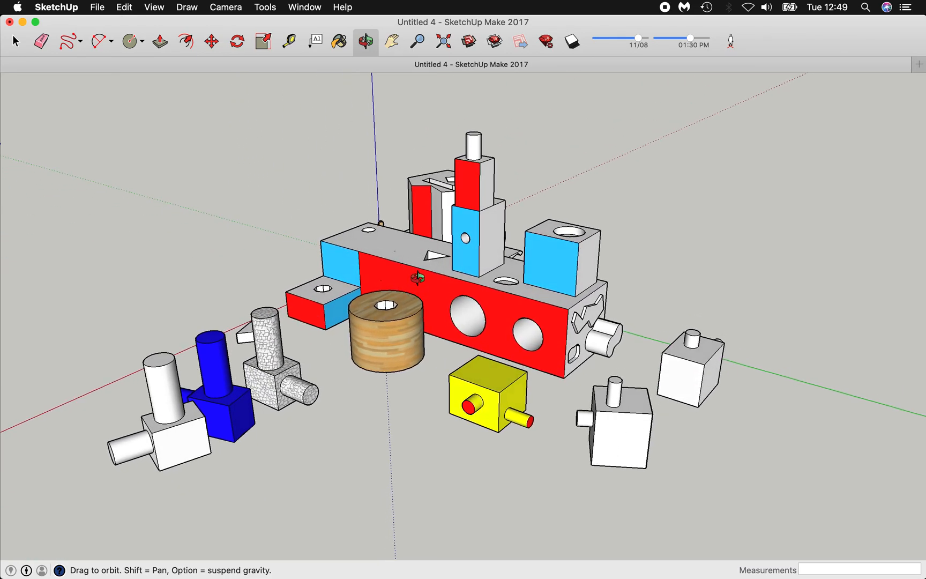